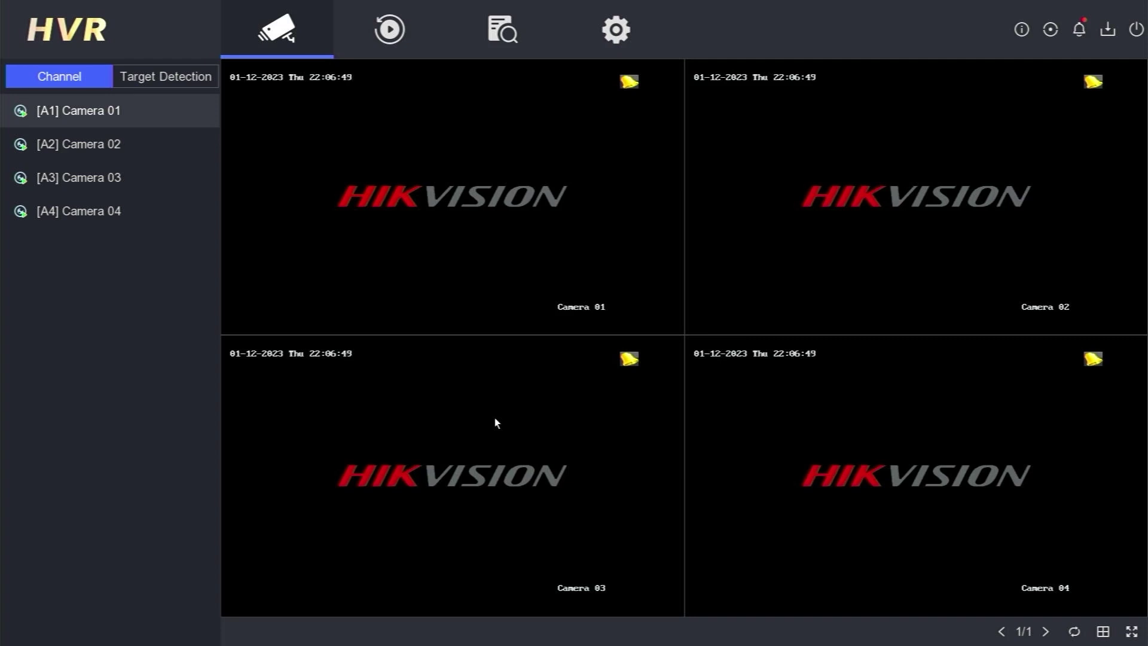
Go to Configuration > Camera > Analog and select IP mode for channels A1–A4.
{"action": "left_click", "coordinate": [467, 418]}
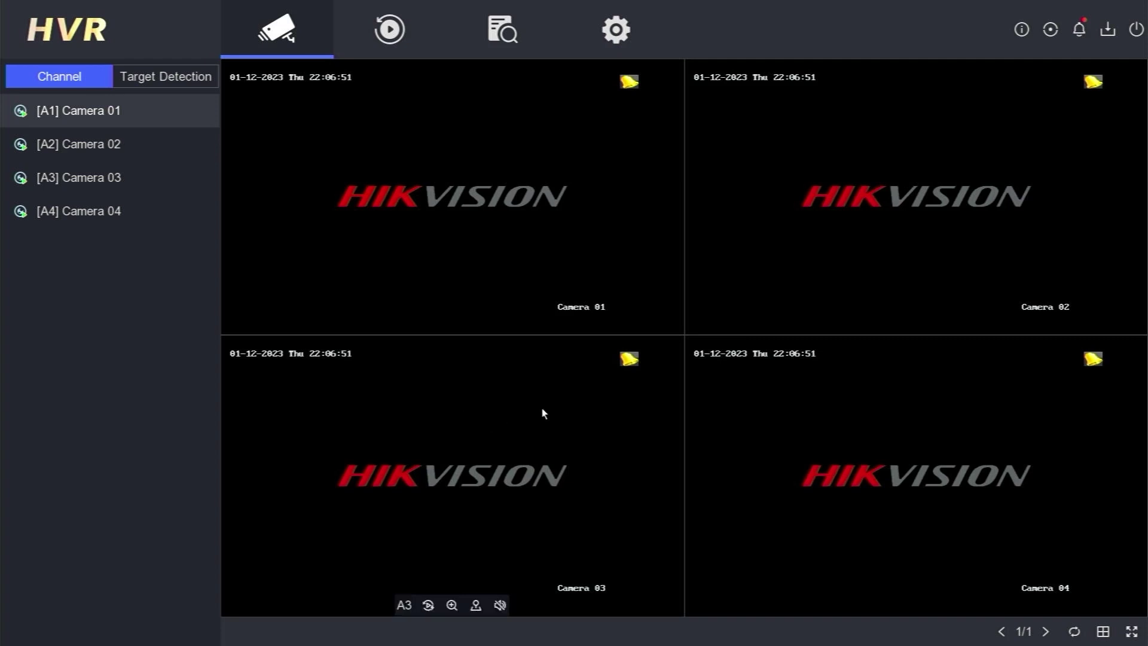
{"action": "left_click", "coordinate": [529, 246]}
{"action": "left_click", "coordinate": [616, 30]}
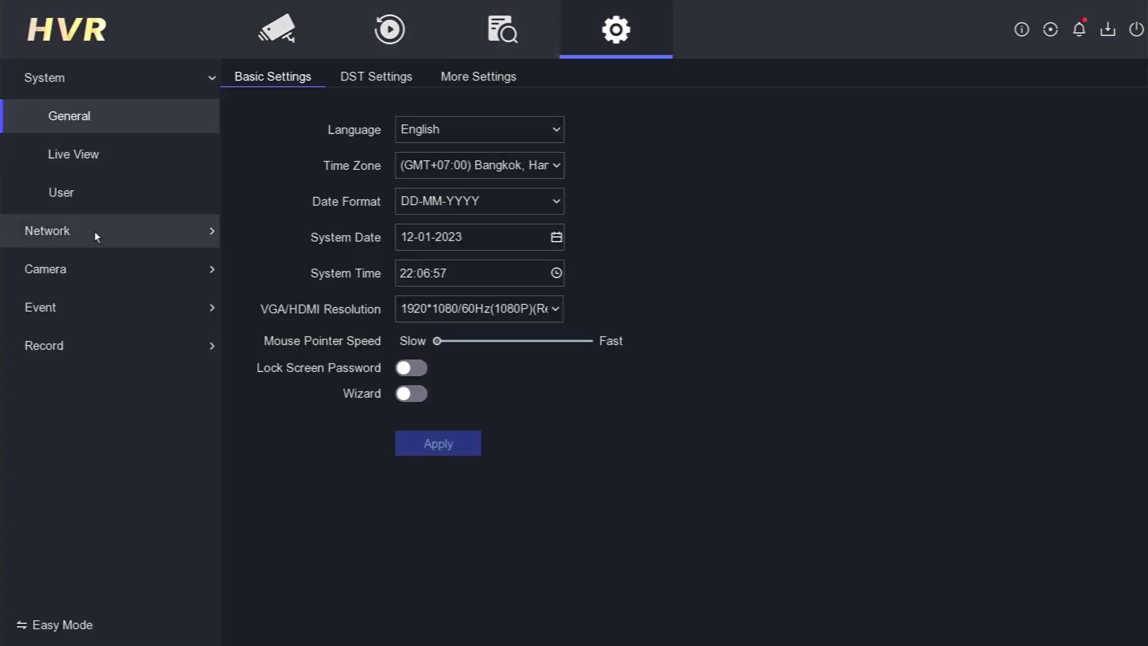
{"action": "left_click", "coordinate": [91, 271]}
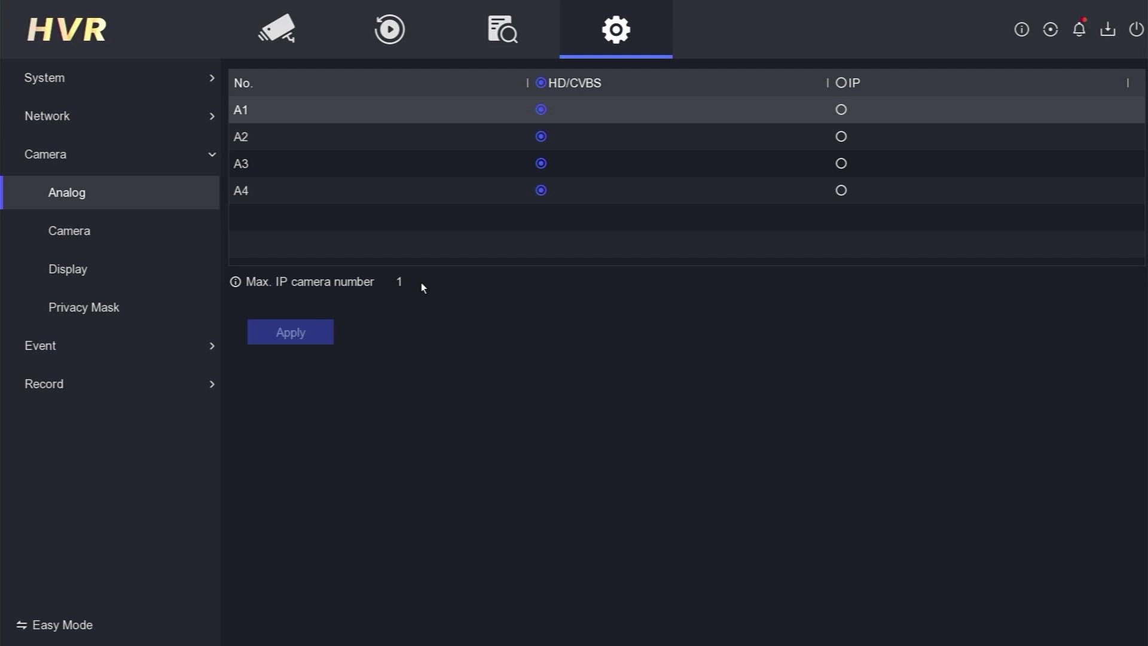
{"action": "left_click", "coordinate": [843, 82]}
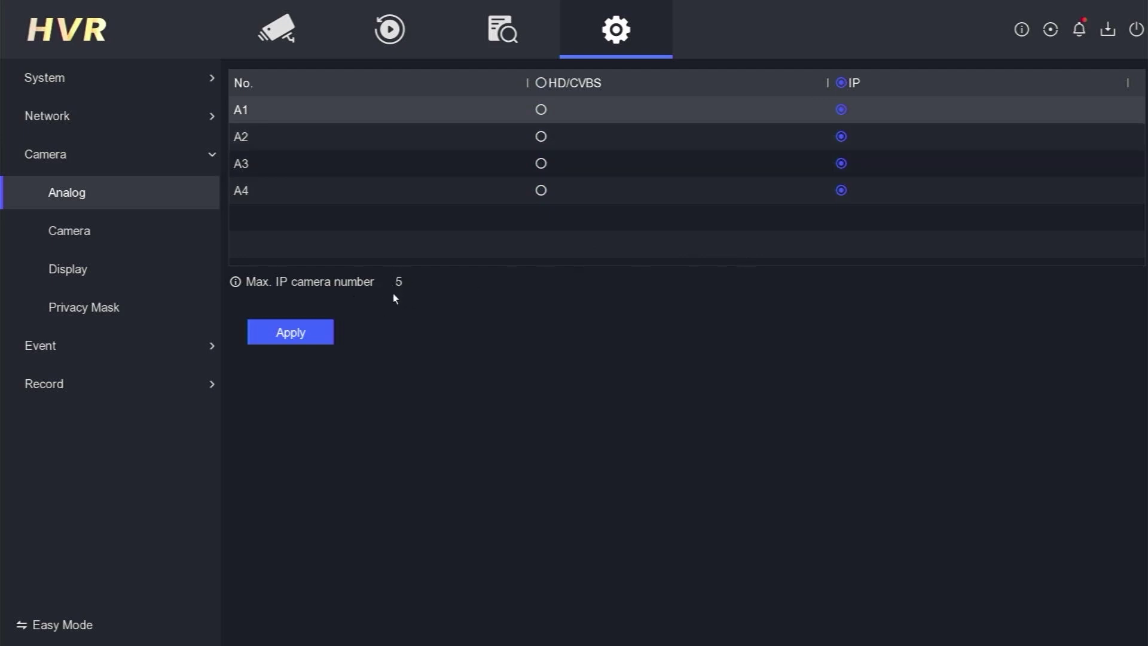
Apply the IP channel mode and confirm the recorder reboot.
{"action": "left_click", "coordinate": [299, 339]}
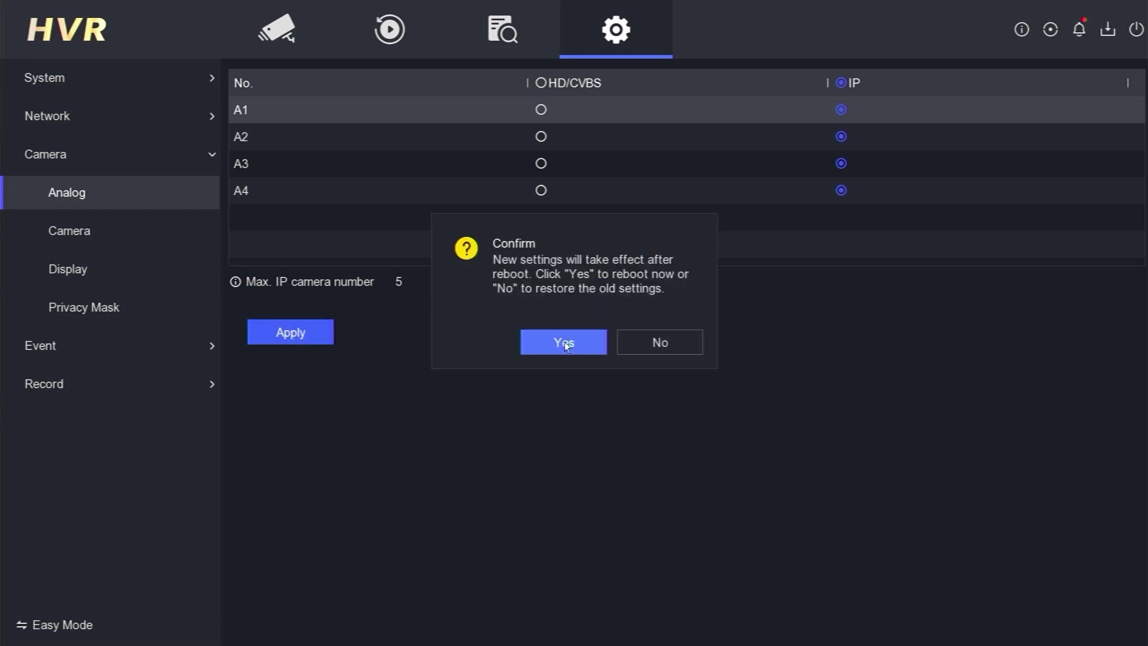
{"action": "left_click", "coordinate": [564, 342]}
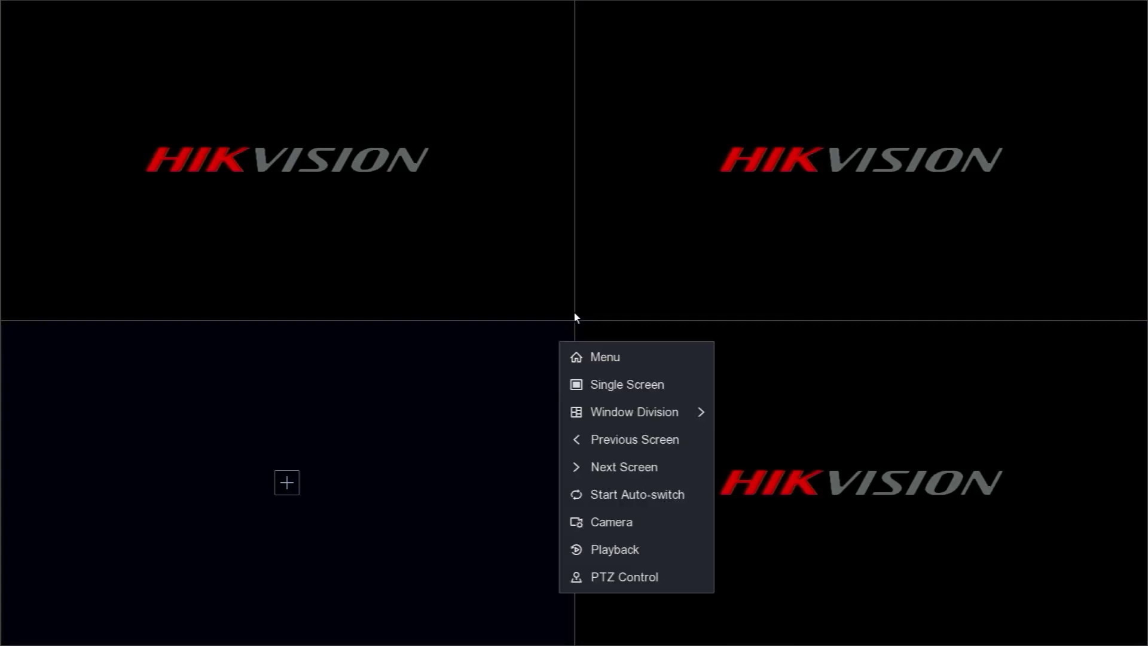
From the main menu, go to Configuration > Camera > Camera's IP device list.
{"action": "left_click", "coordinate": [611, 363]}
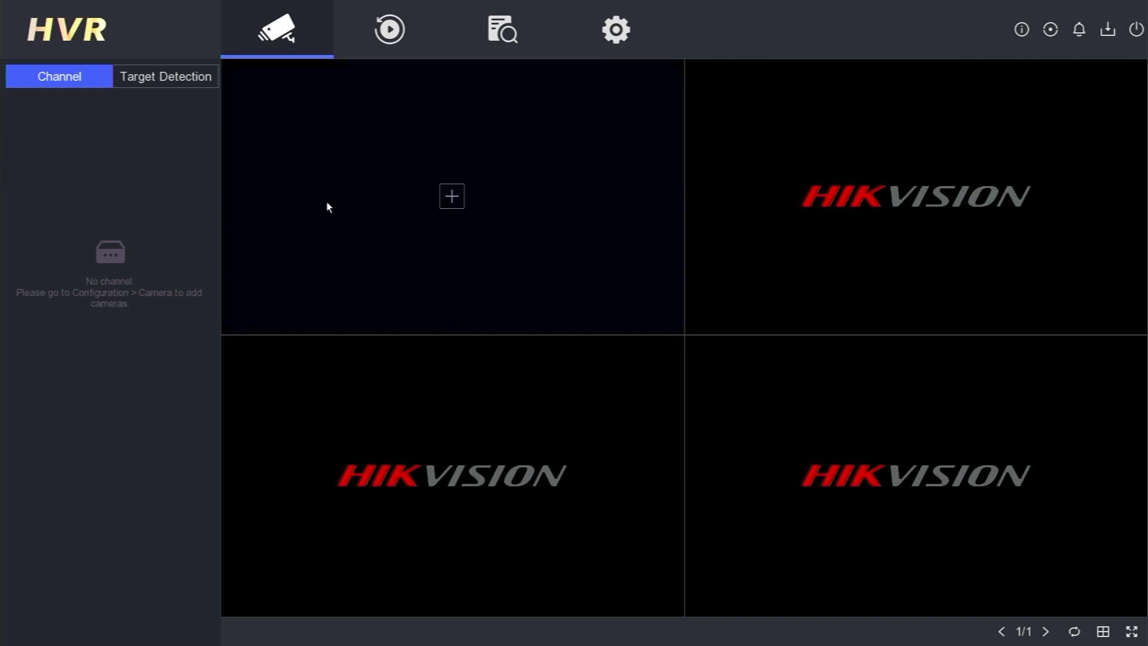
{"action": "left_click", "coordinate": [616, 30]}
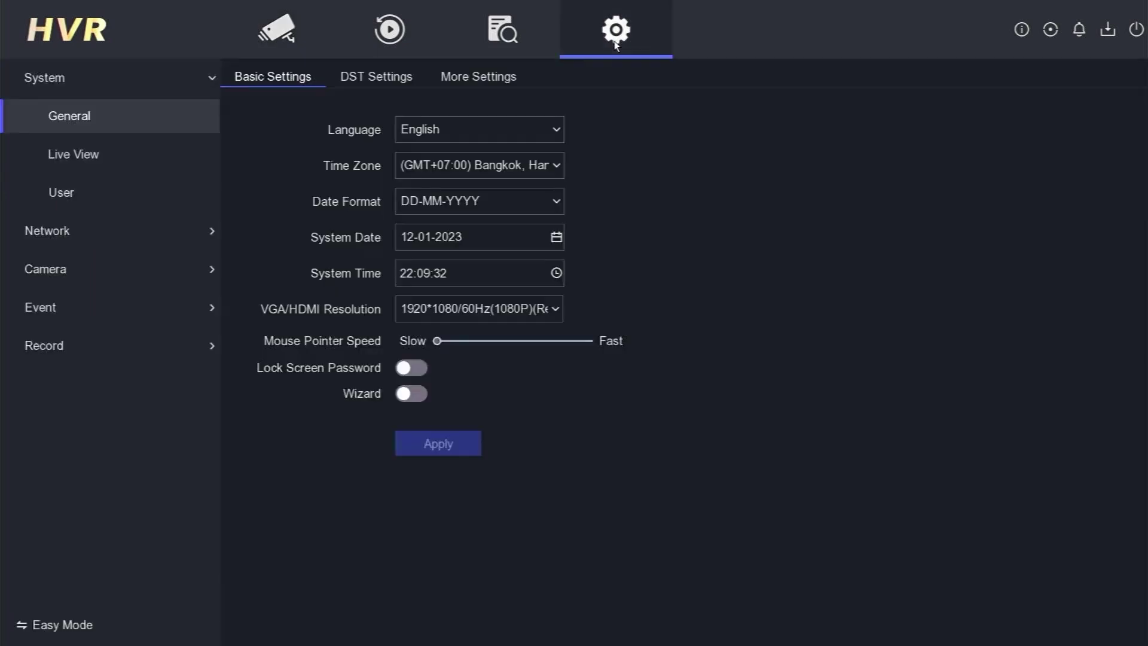
{"action": "left_click", "coordinate": [55, 271]}
{"action": "left_click", "coordinate": [99, 240]}
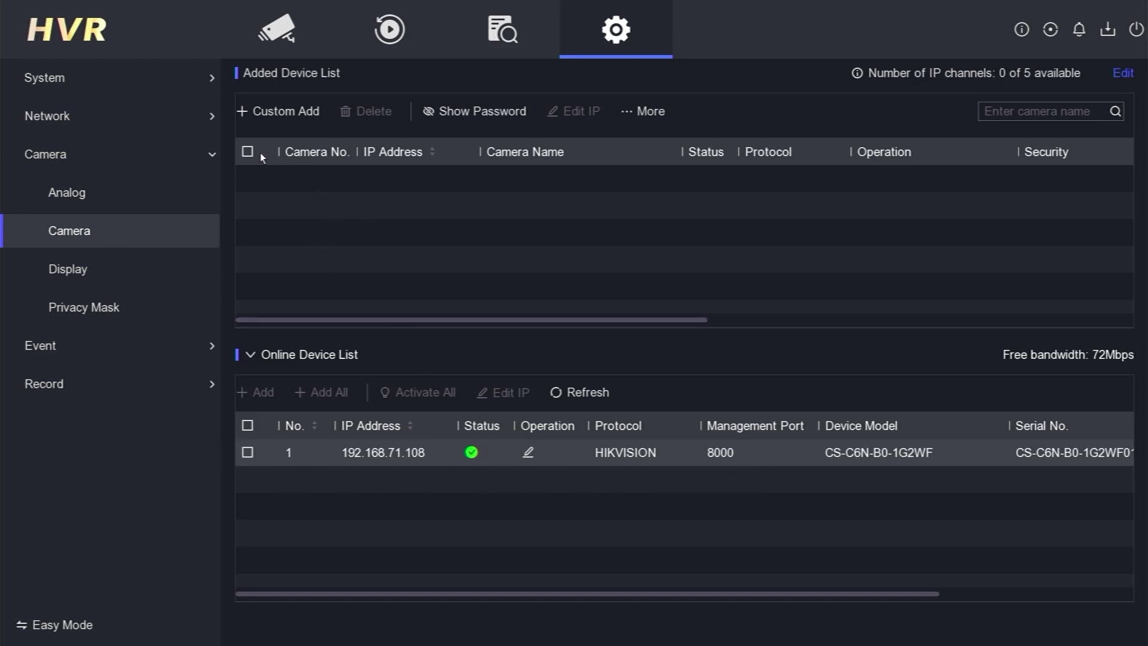
Start a Custom Add and set the camera IP to 192.168.71.105.
{"action": "left_click", "coordinate": [271, 114]}
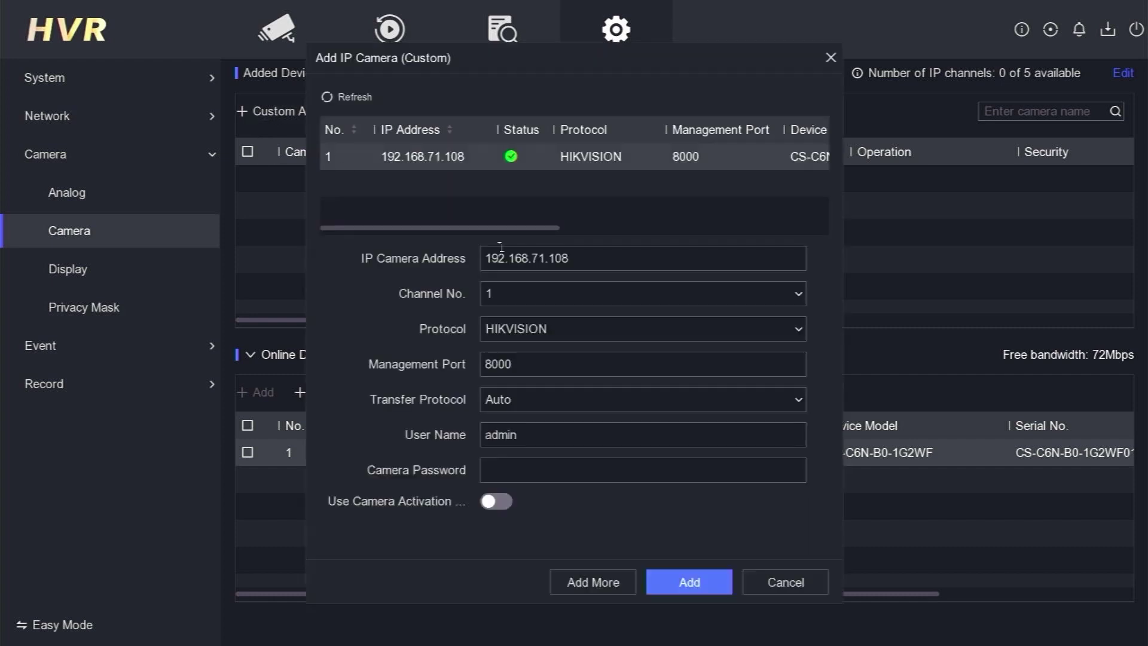
{"action": "left_click", "coordinate": [557, 259]}
{"action": "left_click", "coordinate": [679, 340]}
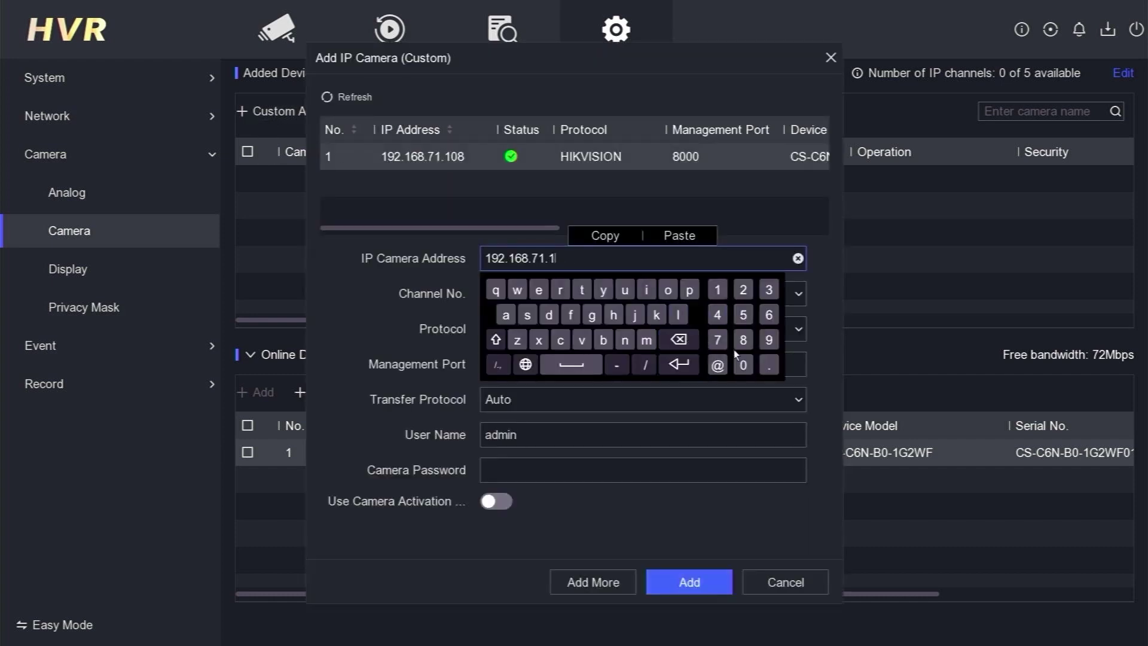
{"action": "left_click", "coordinate": [743, 365]}
{"action": "left_click", "coordinate": [743, 316]}
{"action": "left_click", "coordinate": [678, 364]}
Enter the camera password and add it on all four channel ports.
{"action": "left_click", "coordinate": [628, 470]}
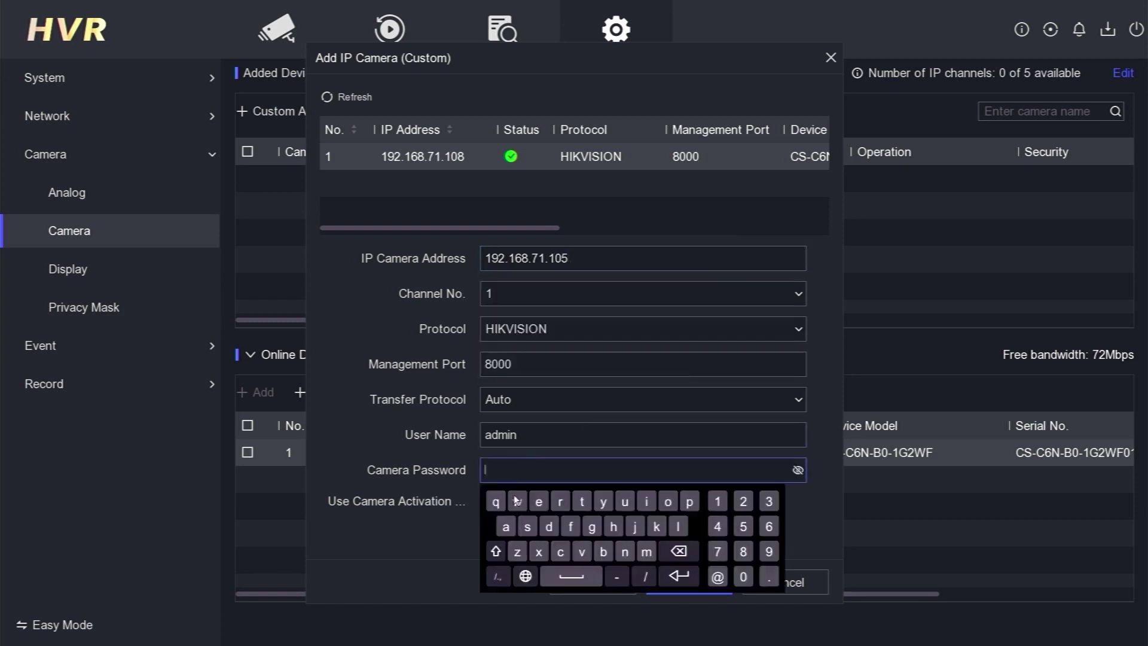
{"action": "left_click", "coordinate": [496, 550]}
{"action": "left_click", "coordinate": [496, 501]}
{"action": "left_click", "coordinate": [518, 502]}
{"action": "left_click", "coordinate": [603, 502]}
{"action": "left_click", "coordinate": [769, 502]}
{"action": "left_click", "coordinate": [679, 576]}
{"action": "left_click", "coordinate": [689, 582]}
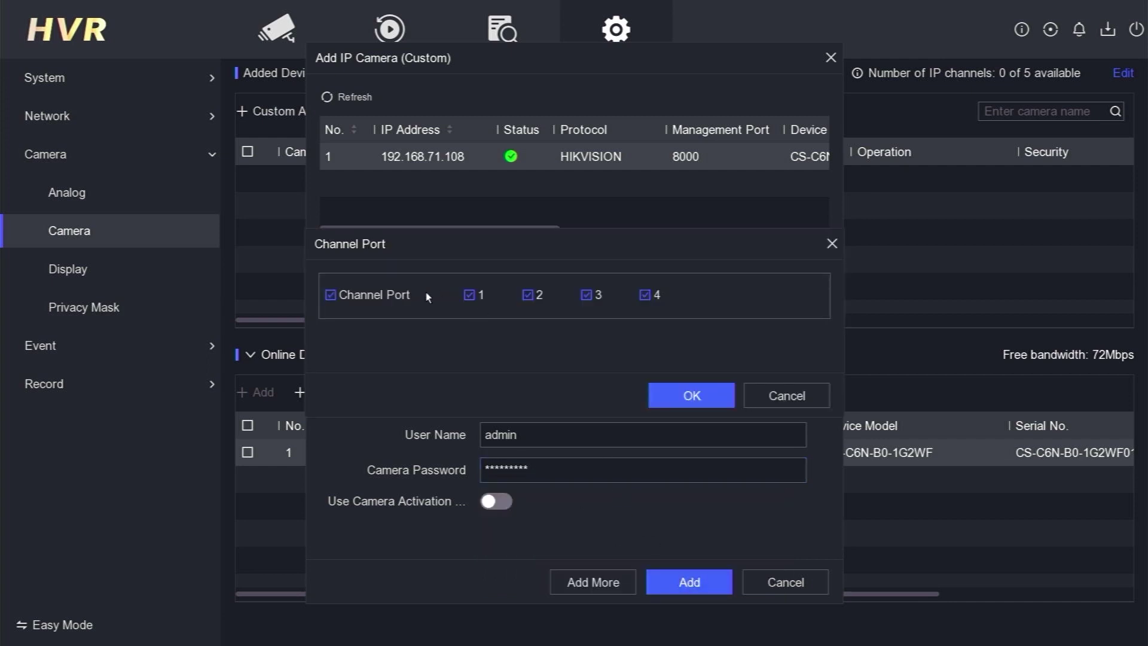
{"action": "left_click", "coordinate": [689, 395]}
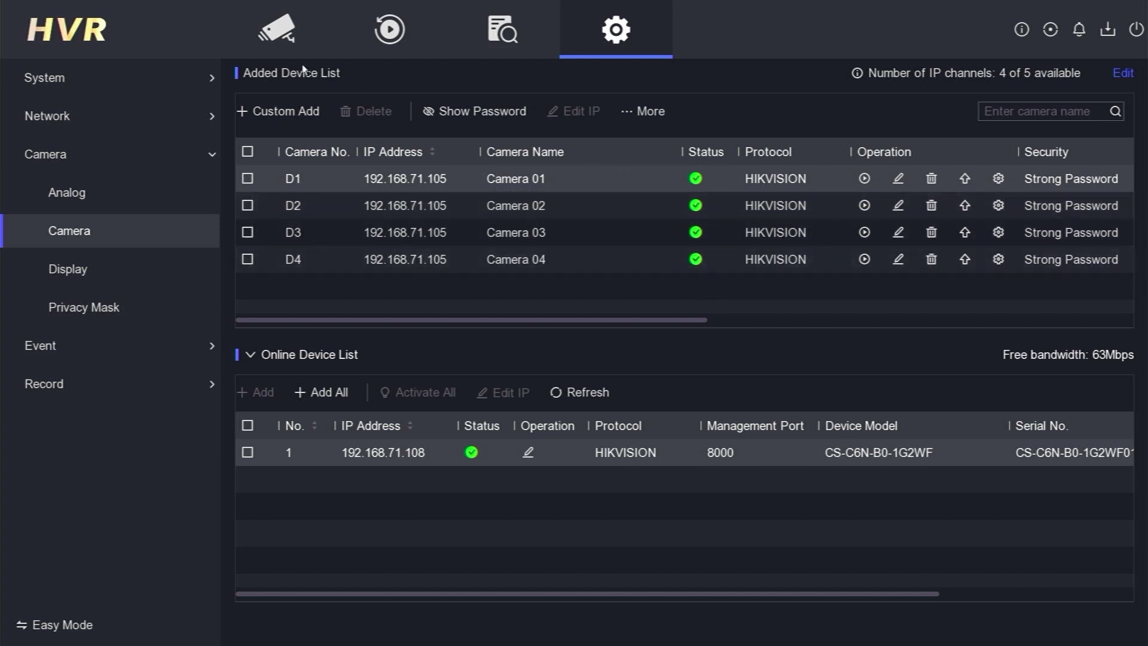
Return to live view showing Camera 01–04 on channels D1–D4.
{"action": "left_click", "coordinate": [276, 30]}
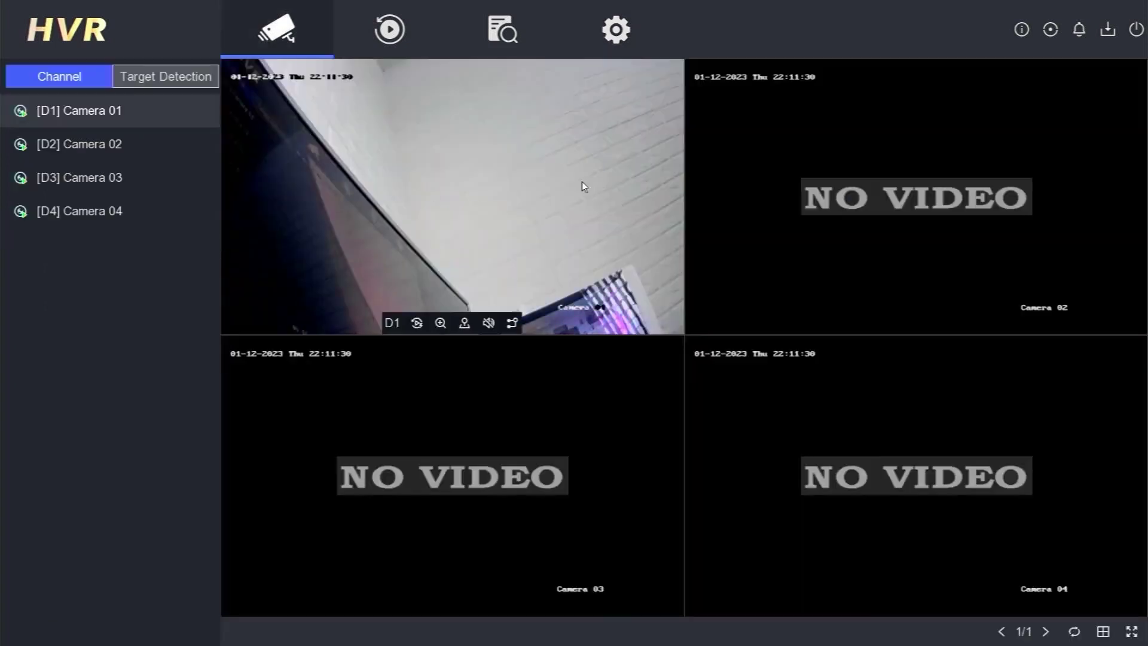